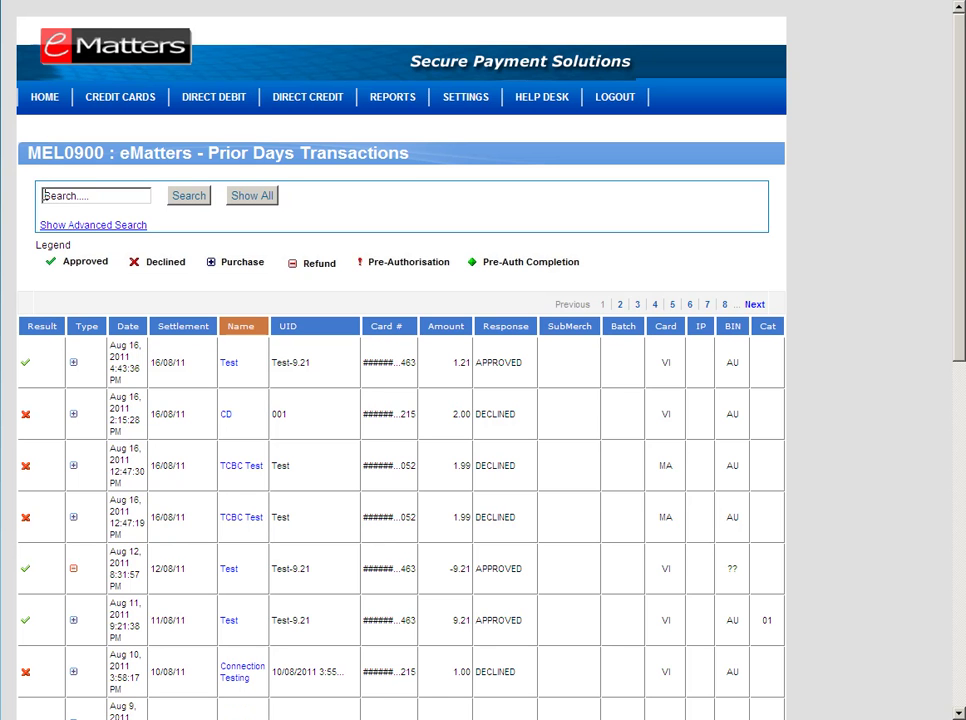
# Step: Search the prior days' transactions for the keyword "tcbc"
pyautogui.click(91, 195)
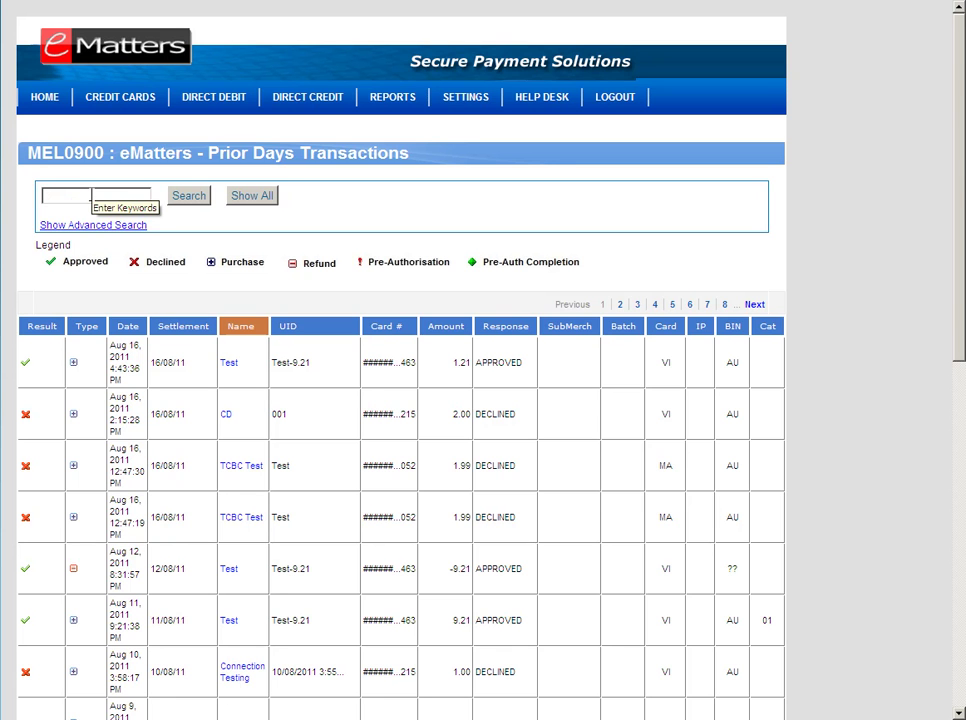
pyautogui.write('tcbc')
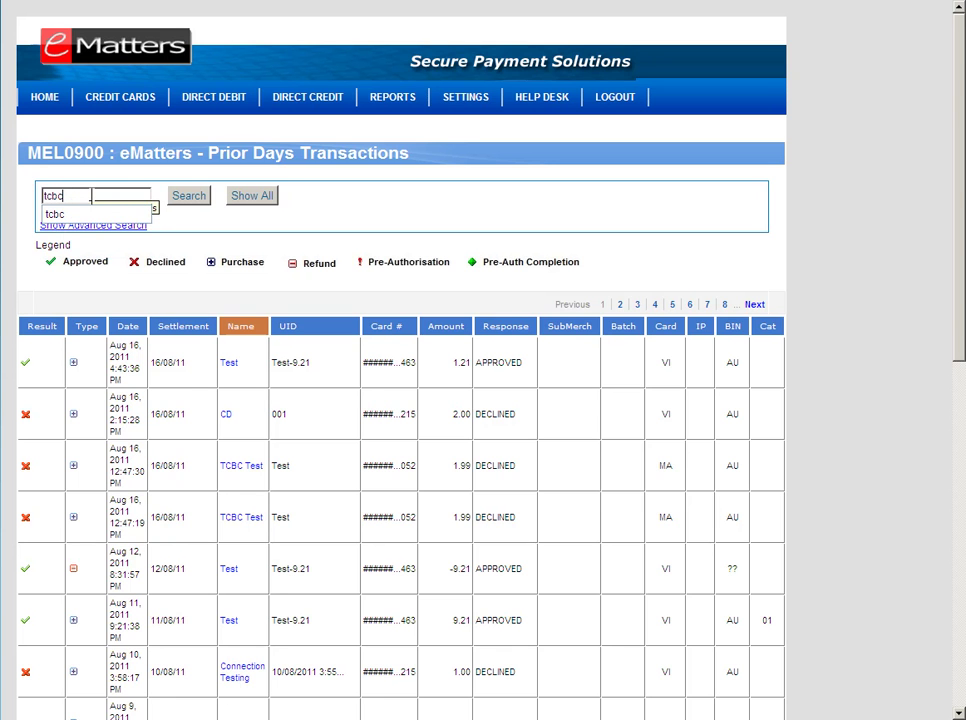
pyautogui.click(196, 196)
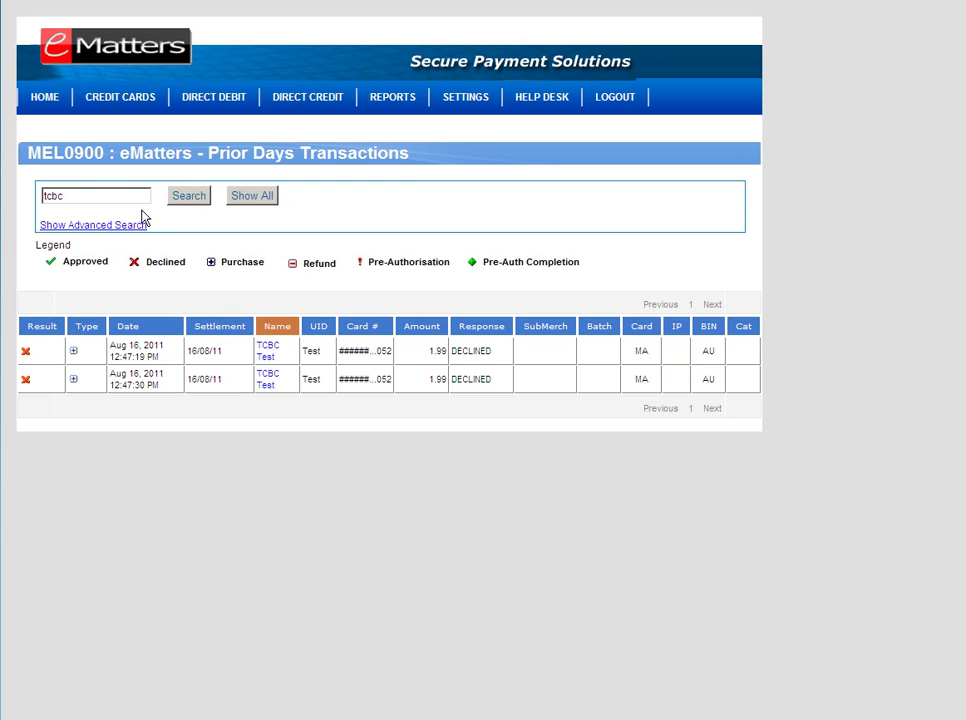
# Step: Clear the search keyword and list all prior days' transactions again
pyautogui.doubleClick(73, 197)
pyautogui.press('BackSpace')
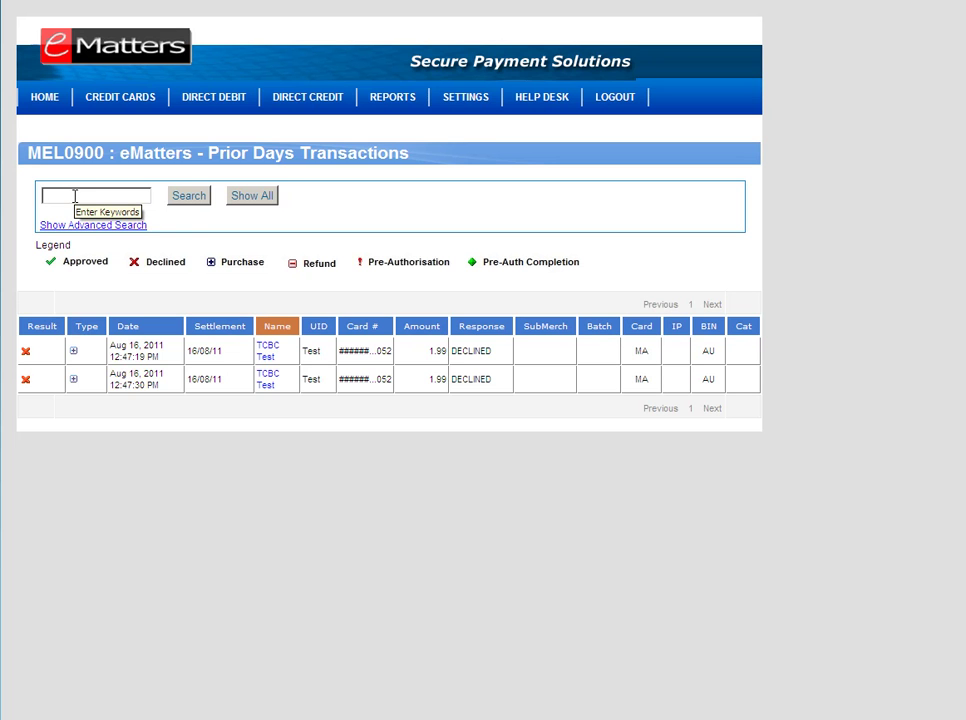
pyautogui.click(75, 197)
pyautogui.press('Escape')
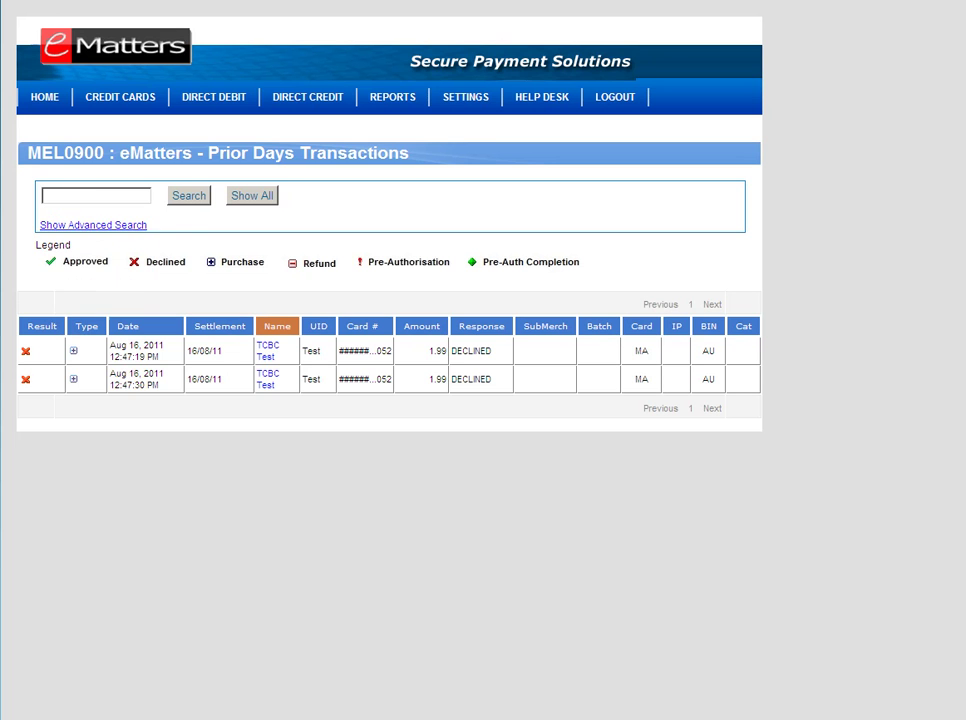
pyautogui.click(253, 197)
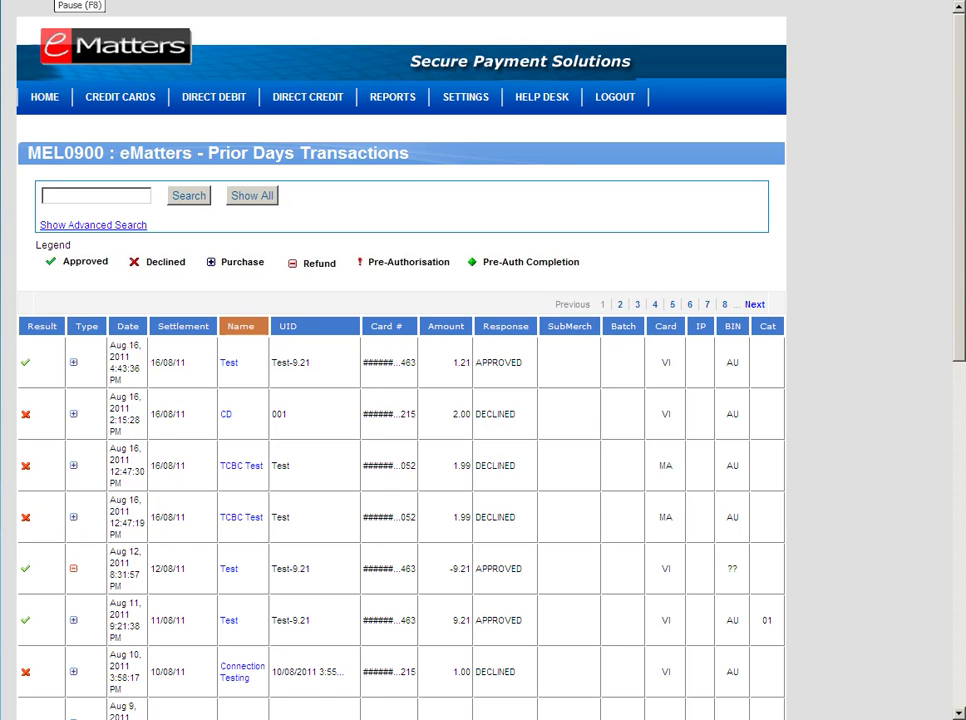
# Step: Expand the advanced search options and select 20 records per page
pyautogui.click(58, 228)
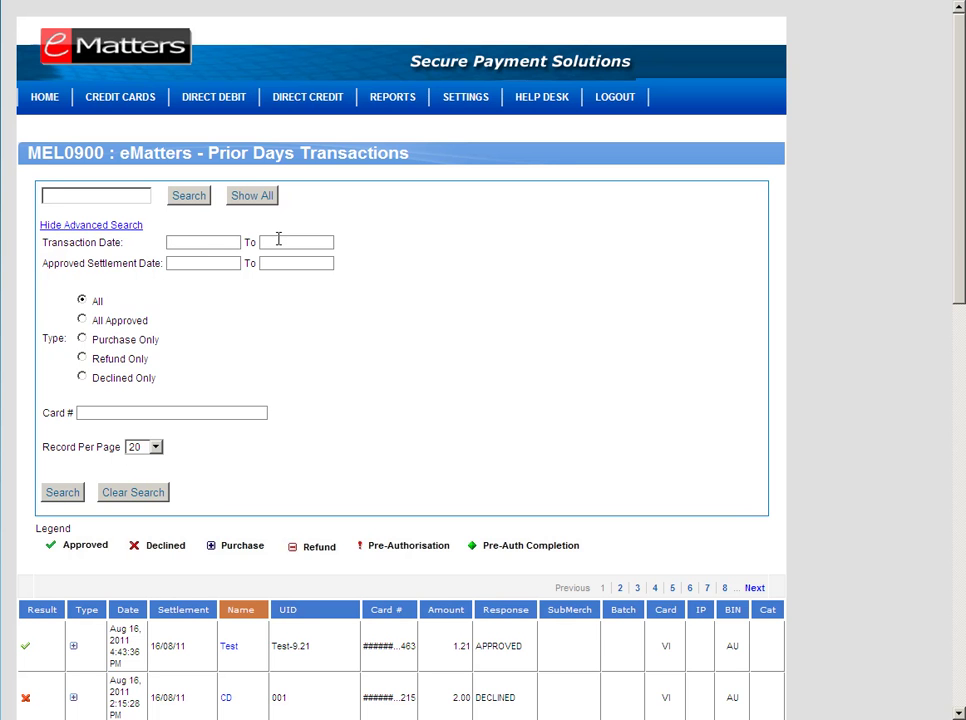
pyautogui.click(177, 263)
pyautogui.click(281, 263)
pyautogui.click(92, 413)
pyautogui.click(155, 448)
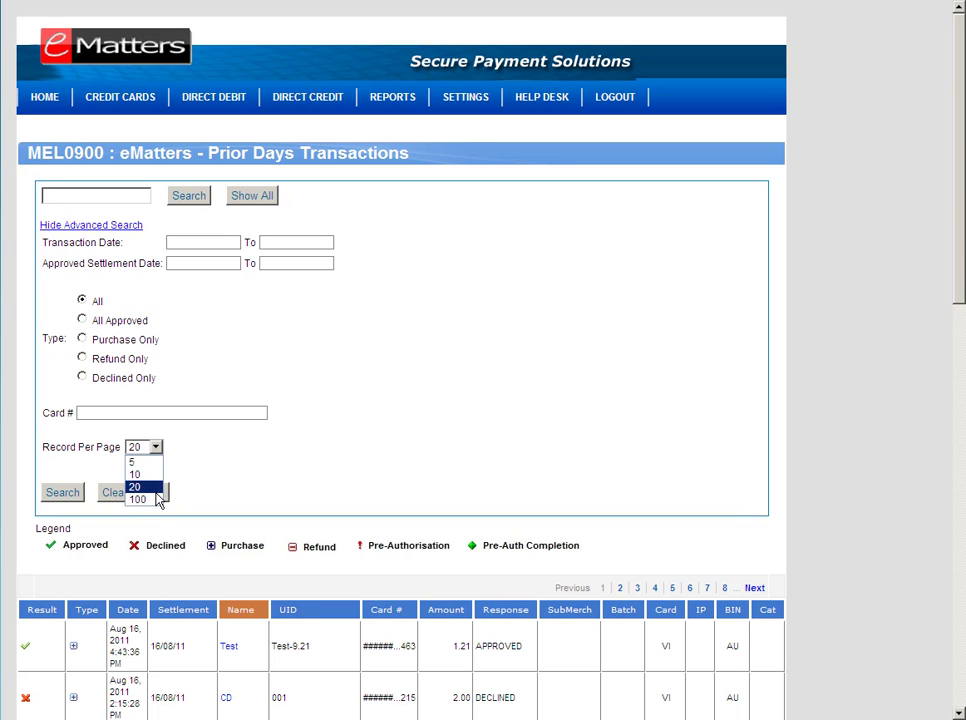
pyautogui.click(150, 487)
# Step: Paste the full card number into the advanced search's card number field and search all transaction types for it
pyautogui.click(84, 413)
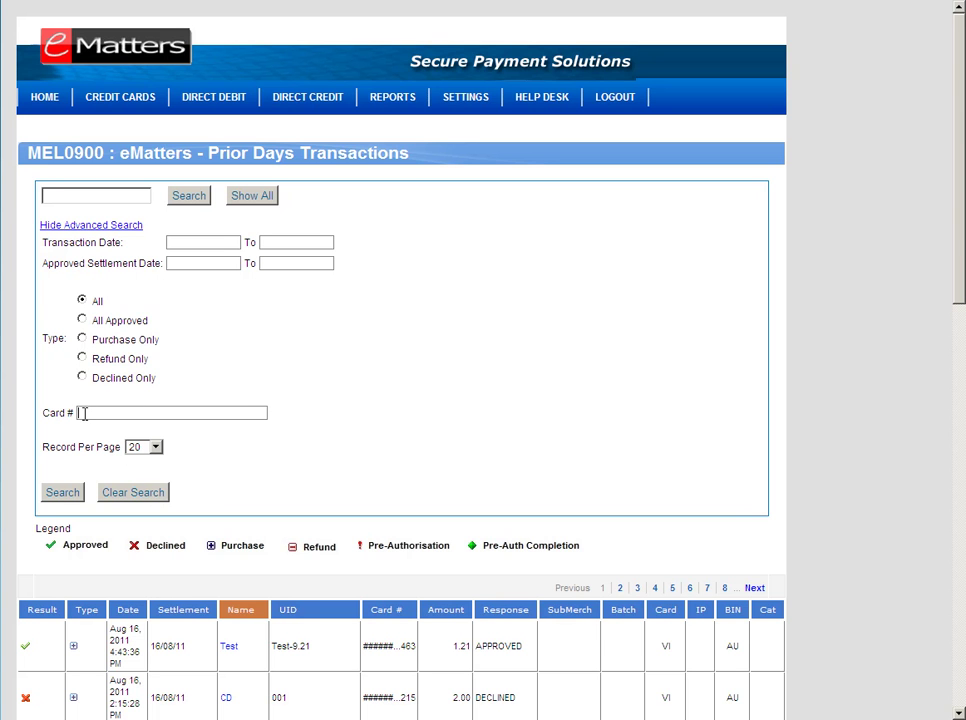
pyautogui.hotkey('ctrl', 'v')
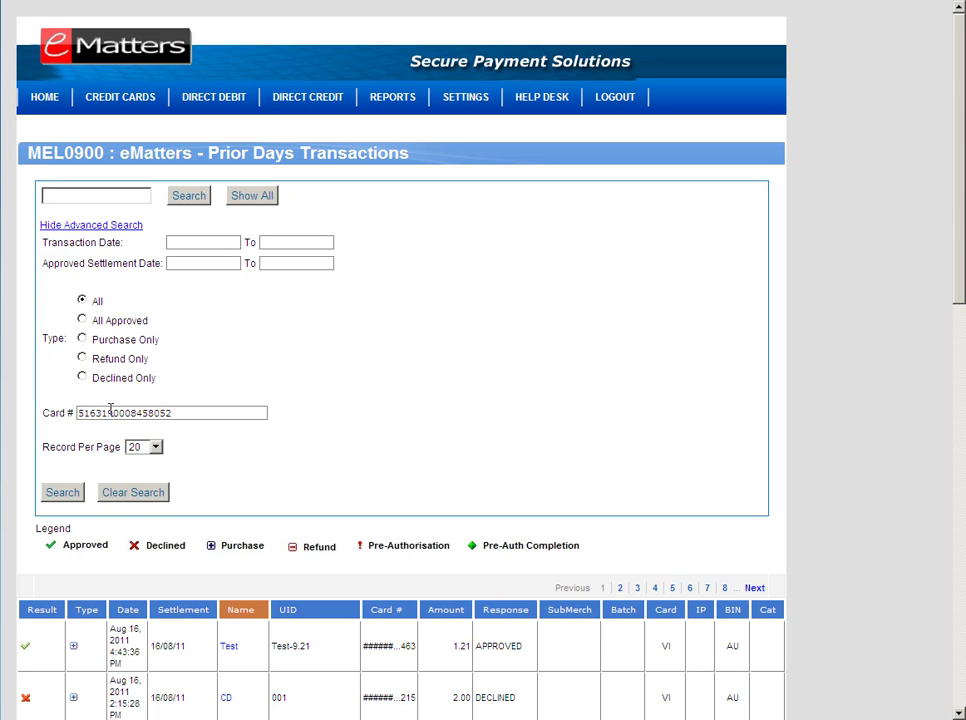
pyautogui.click(59, 499)
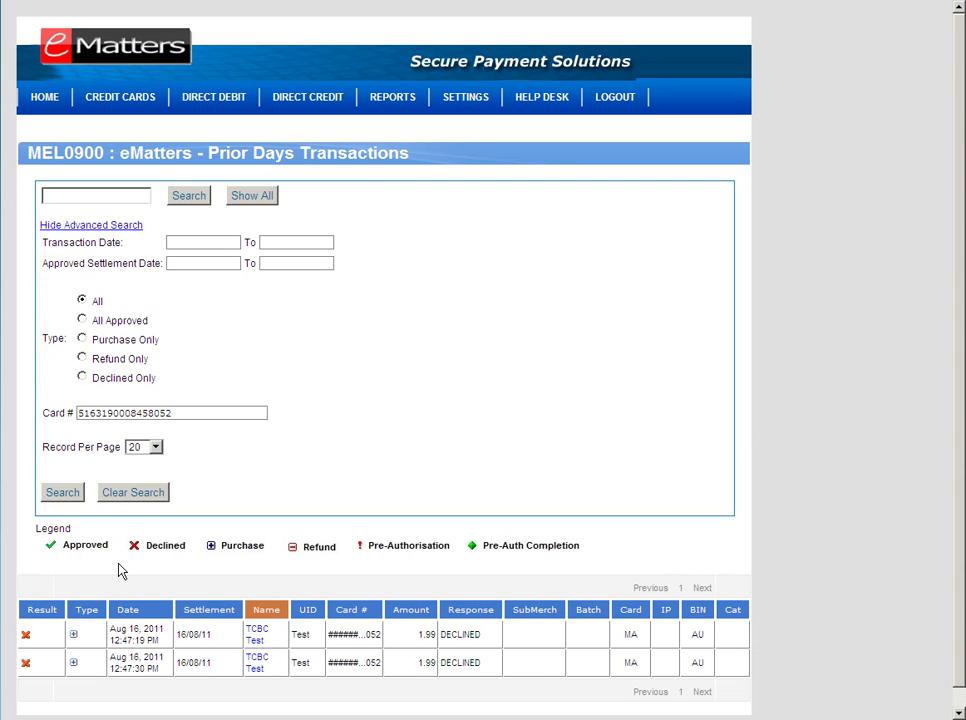
# Step: Open the TCBC Test transaction from Aug 16, 2011 12:47:19 PM and examine its payment summary, bank response and location details
pyautogui.click(258, 636)
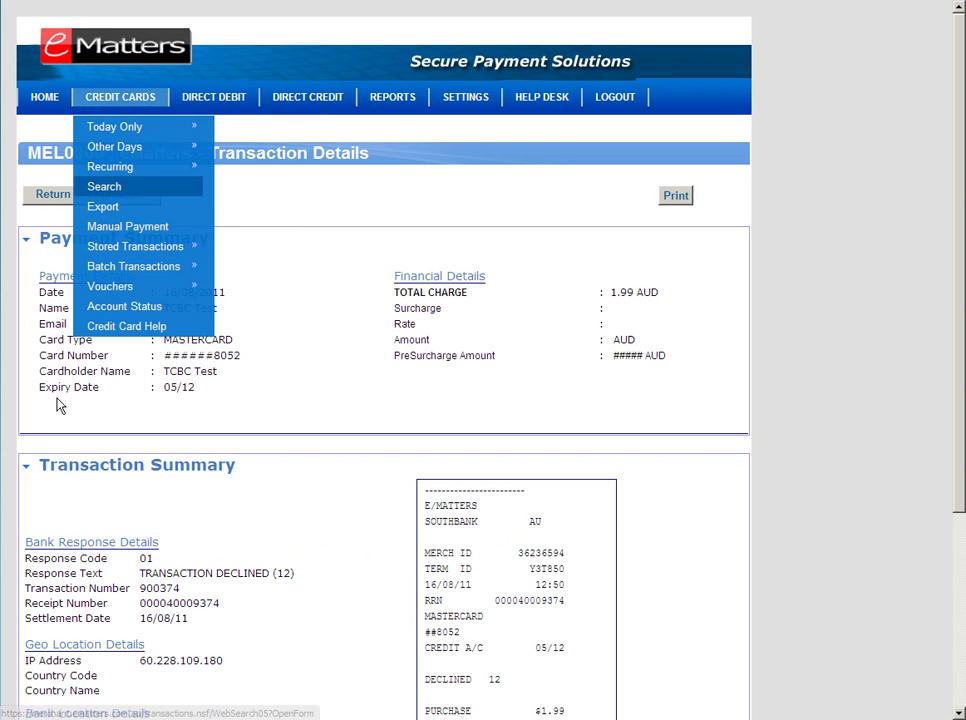
pyautogui.moveTo(238, 355); pyautogui.dragTo(207, 352)
pyautogui.click(207, 352)
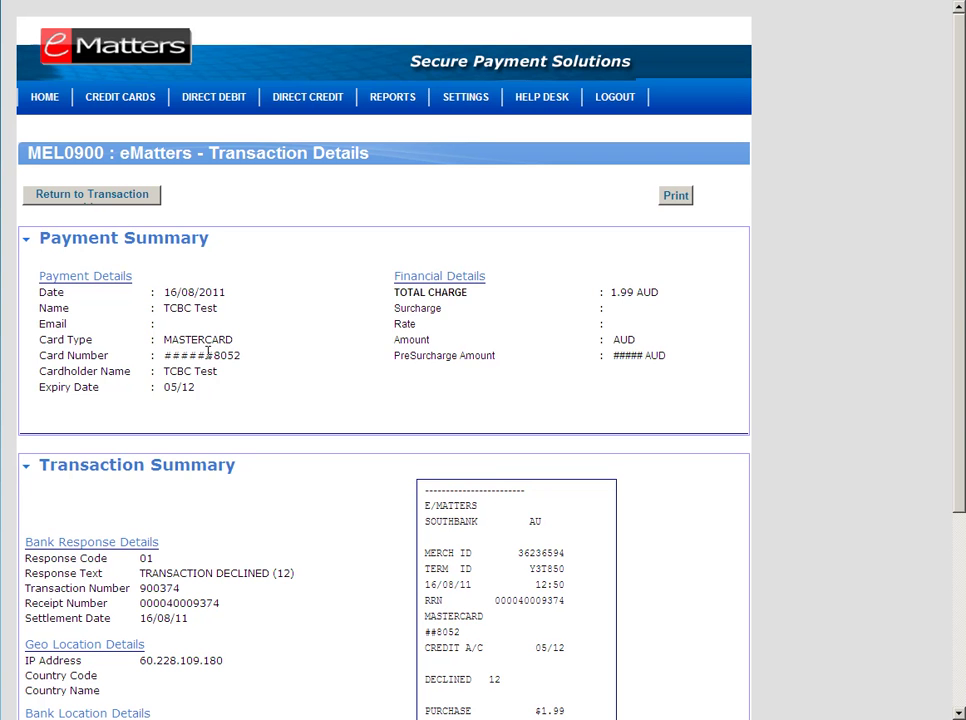
pyautogui.scroll(-1, 207, 352)
pyautogui.scroll(-1, 207, 352)
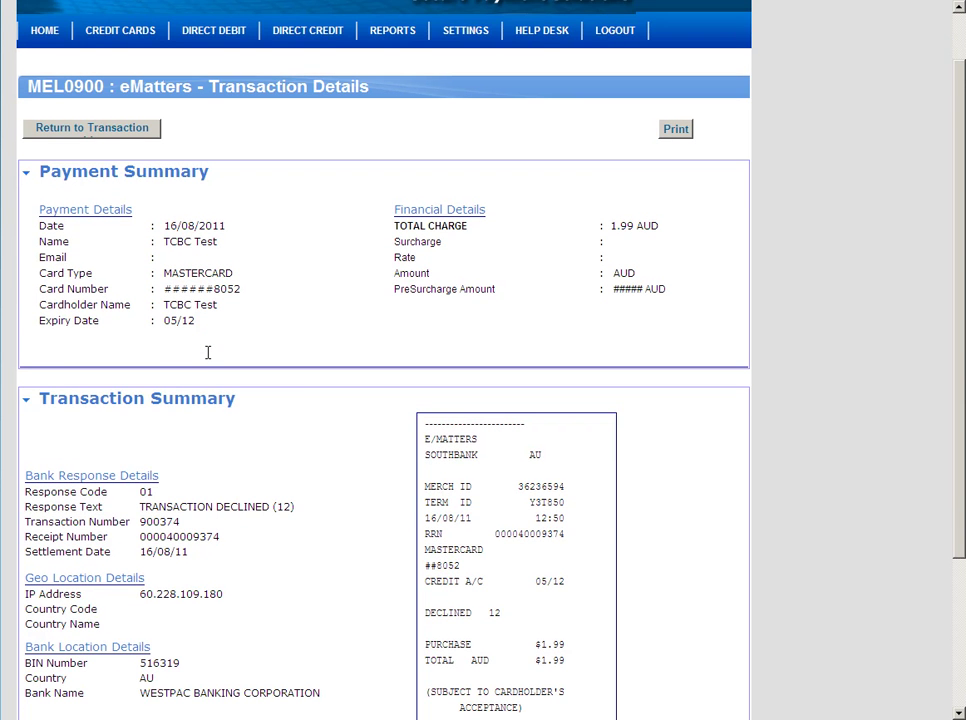
pyautogui.scroll(-1, 207, 352)
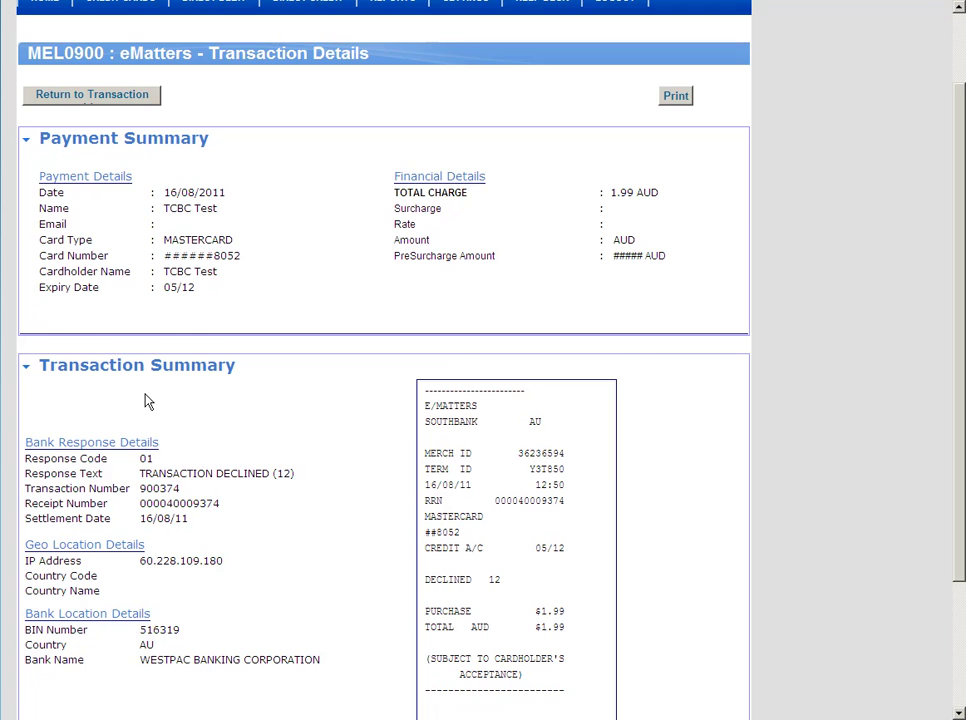
pyautogui.scroll(3, 145, 401)
# Step: Return to the transaction list and clear the card number search
pyautogui.click(96, 207)
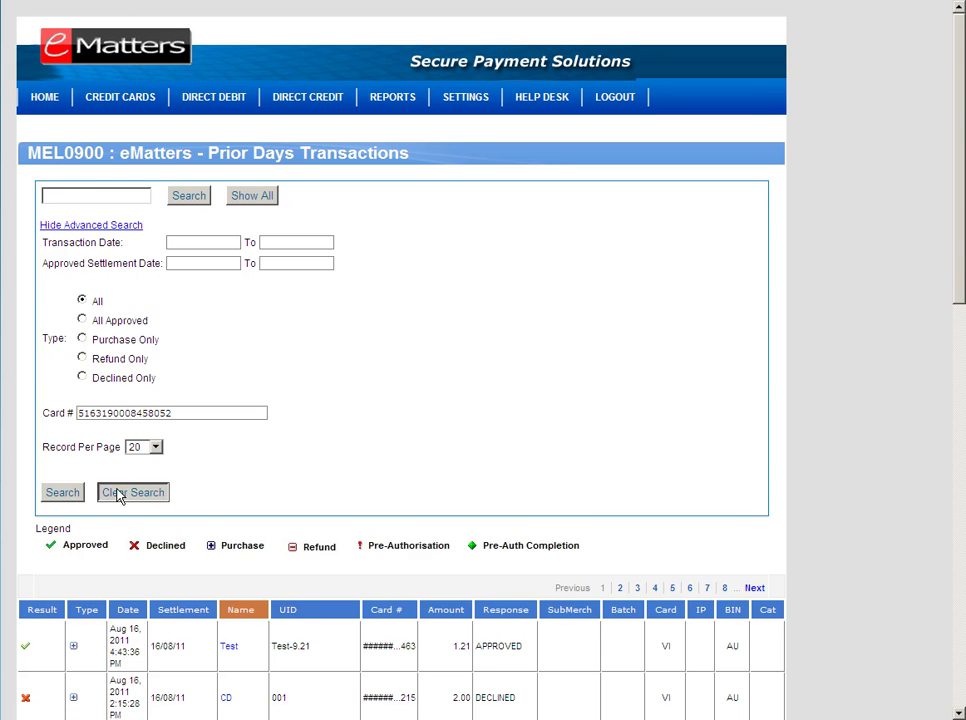
pyautogui.click(119, 494)
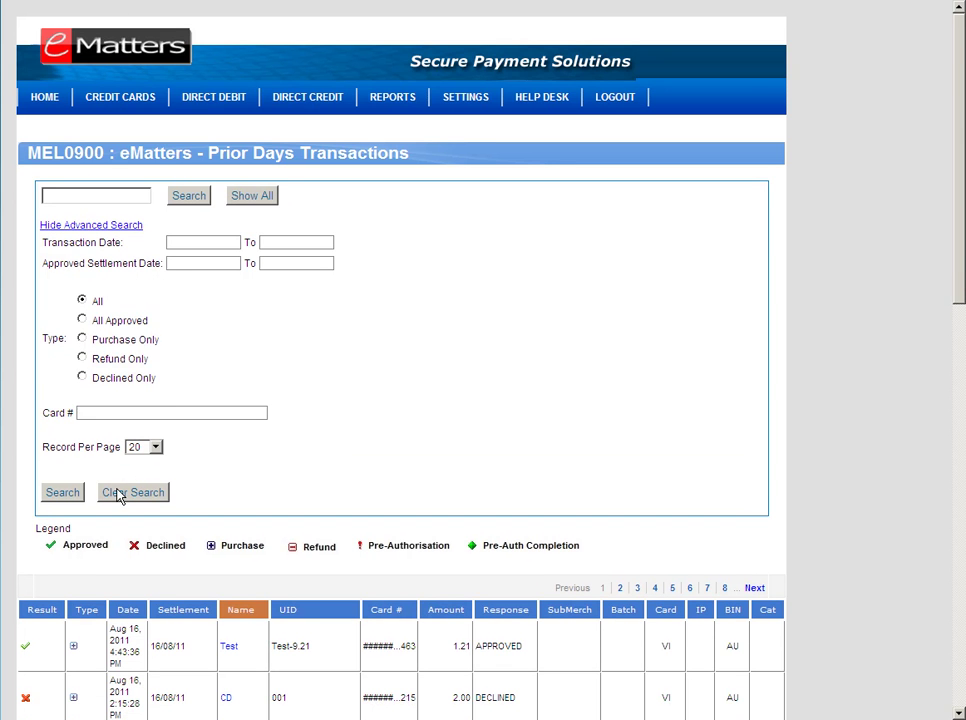
# Step: Run an advanced search for refund transactions only and look through the listed records
pyautogui.click(172, 245)
pyautogui.click(82, 358)
pyautogui.click(76, 495)
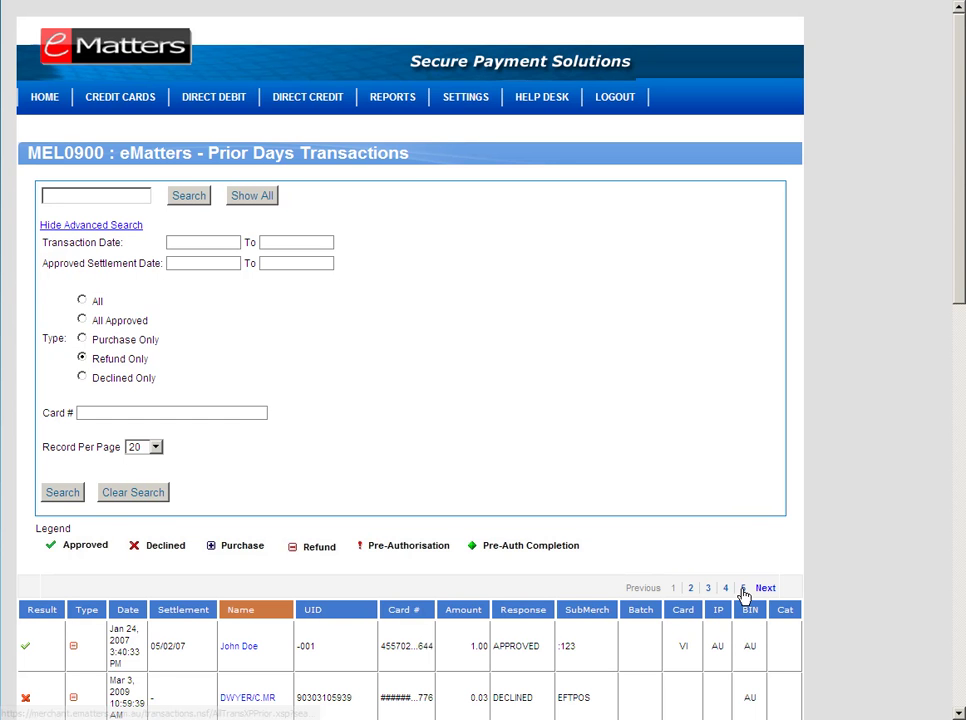
pyautogui.moveTo(959, 156); pyautogui.dragTo(957, 108)
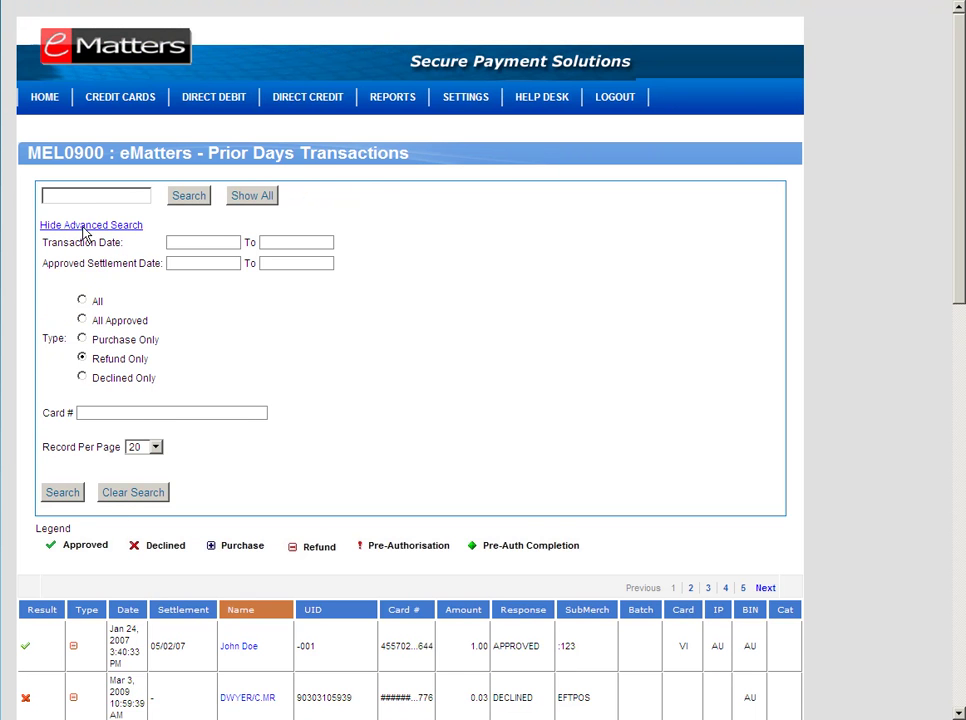
# Step: Clear the refund-only search and hide the advanced search options
pyautogui.click(135, 493)
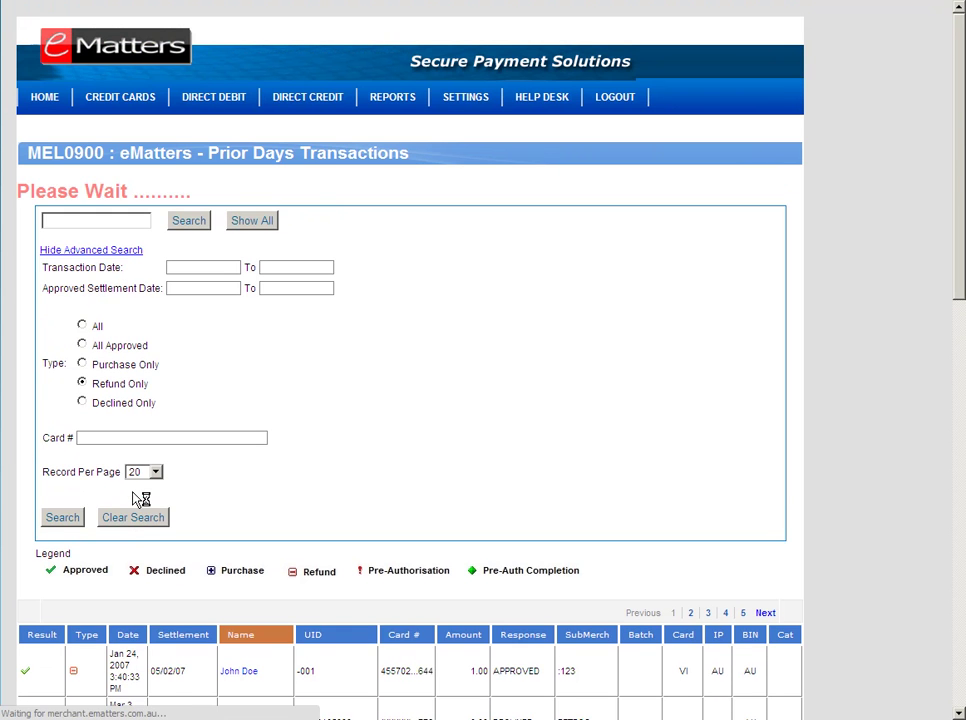
pyautogui.click(88, 253)
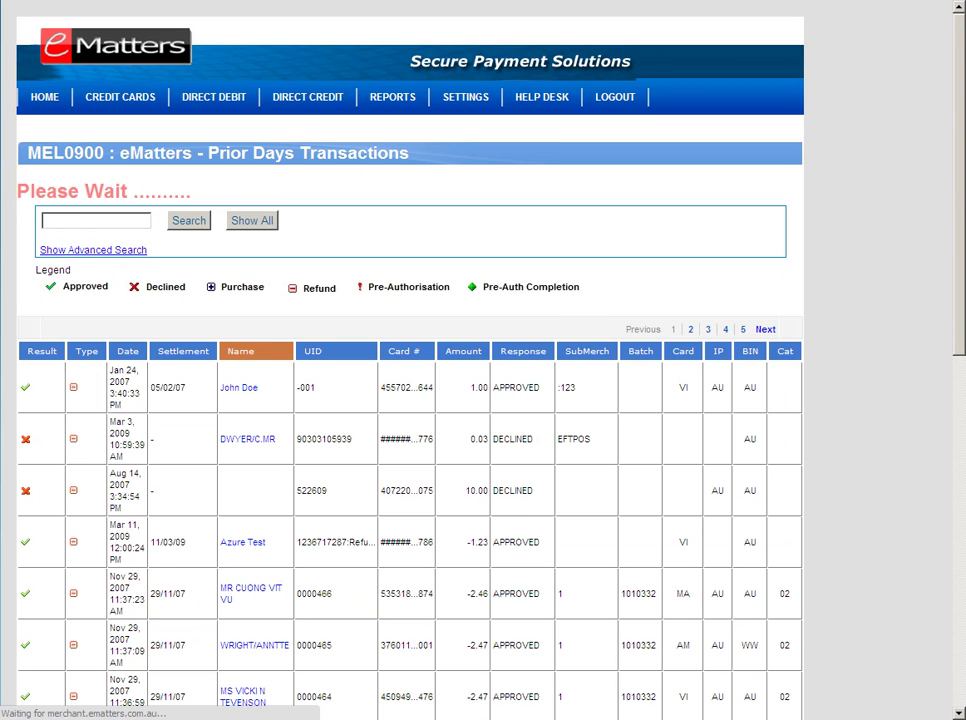